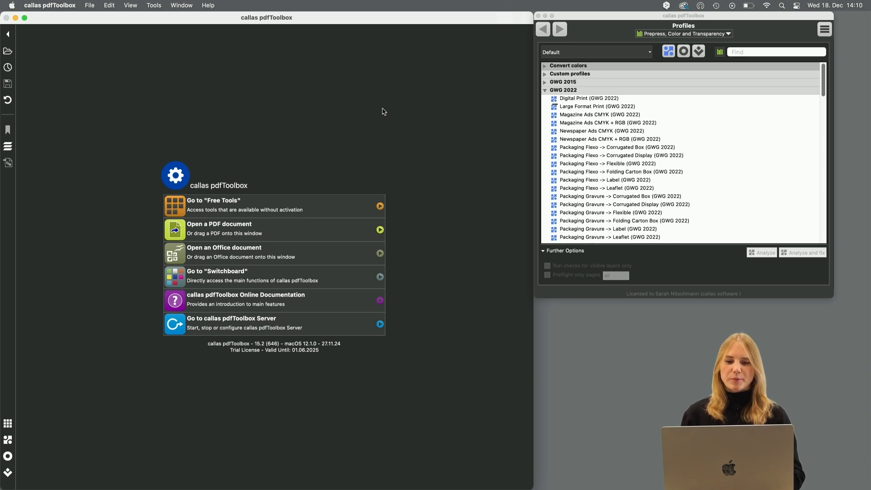
Start a new library named "Testing" with the description "For development".
{"action": "left_click", "coordinate": [702, 17]}
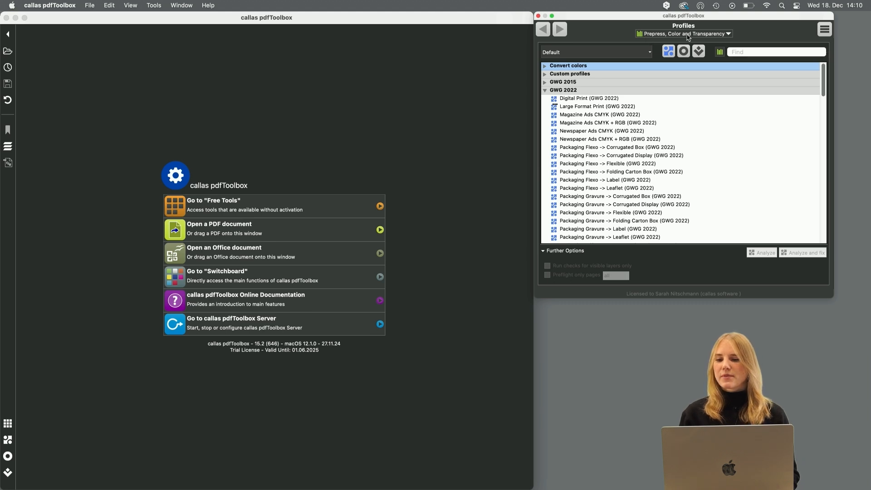
{"action": "left_click", "coordinate": [728, 35]}
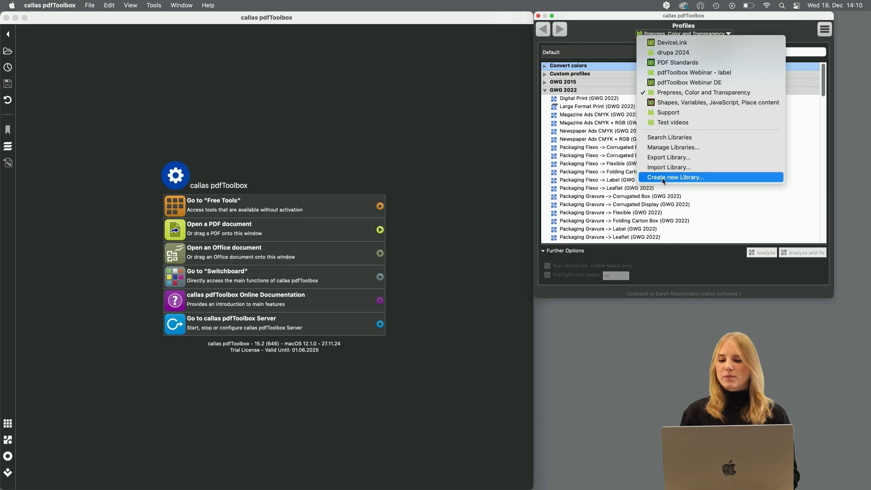
{"action": "left_click", "coordinate": [681, 180]}
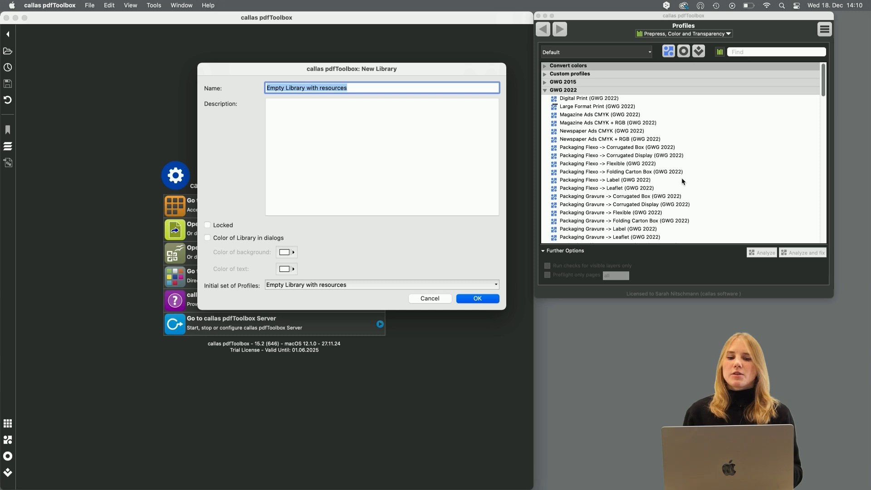
{"action": "left_click", "coordinate": [375, 86]}
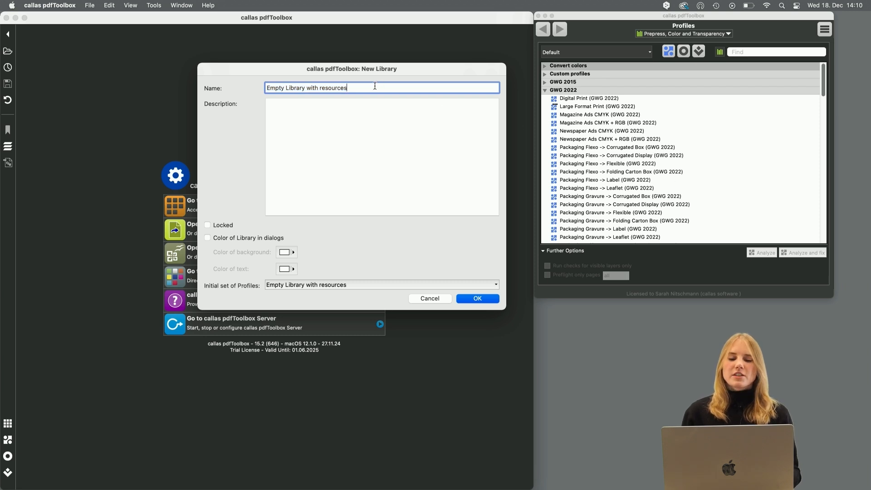
{"action": "left_click_drag", "start_coordinate": [375, 87], "coordinate": [219, 88]}
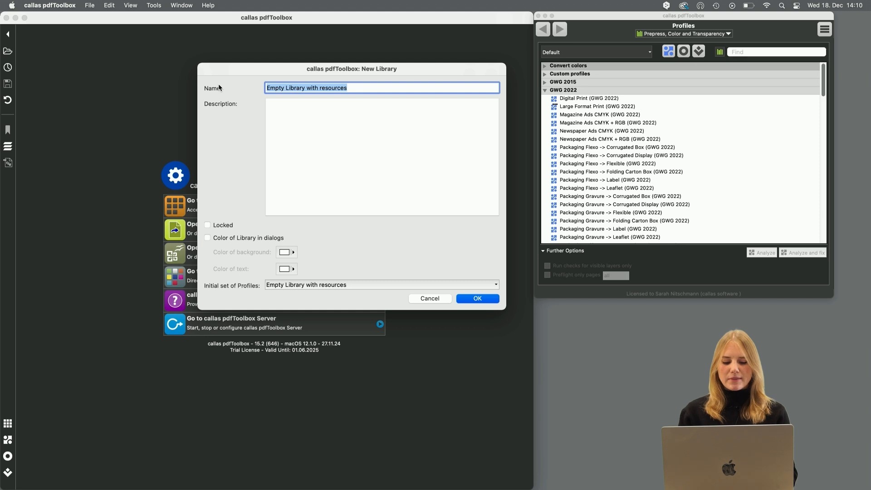
{"action": "type", "text": "Testing"}
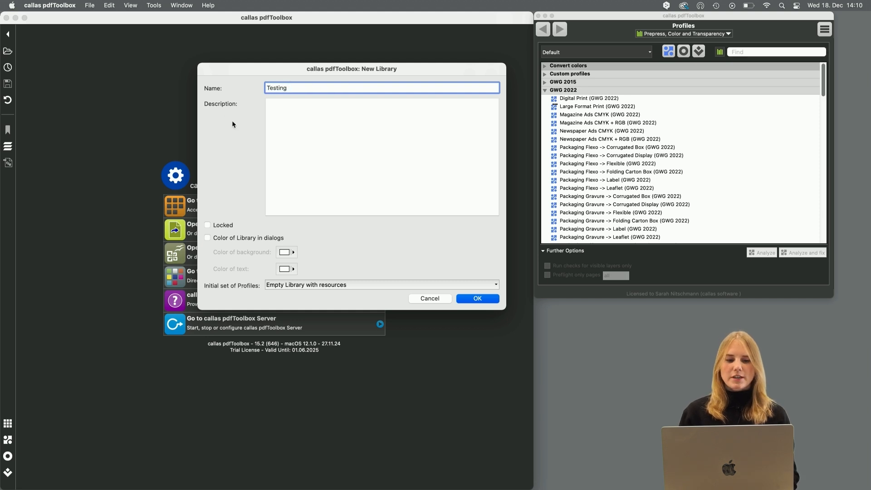
{"action": "left_click", "coordinate": [304, 117]}
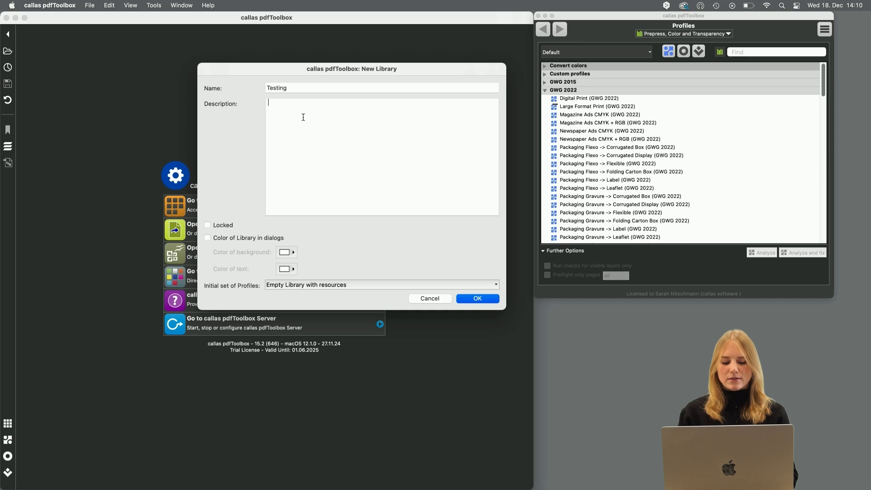
{"action": "type", "text": "For develop"}
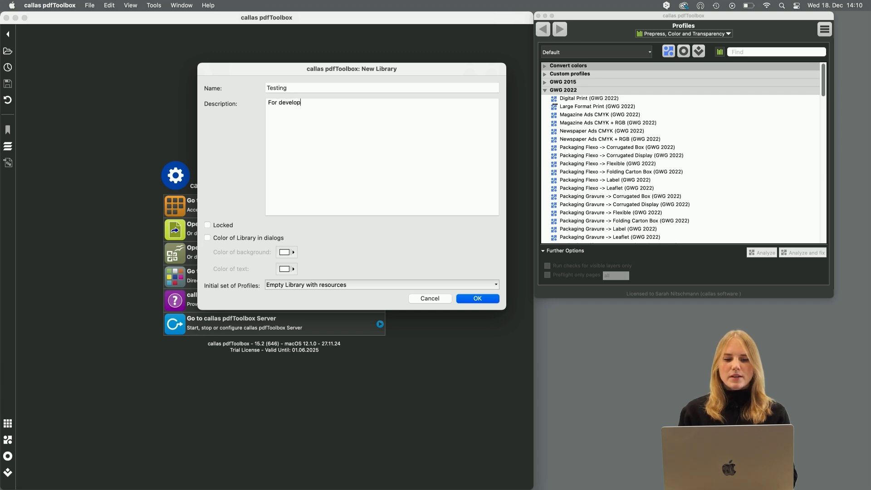
{"action": "type", "text": "ment"}
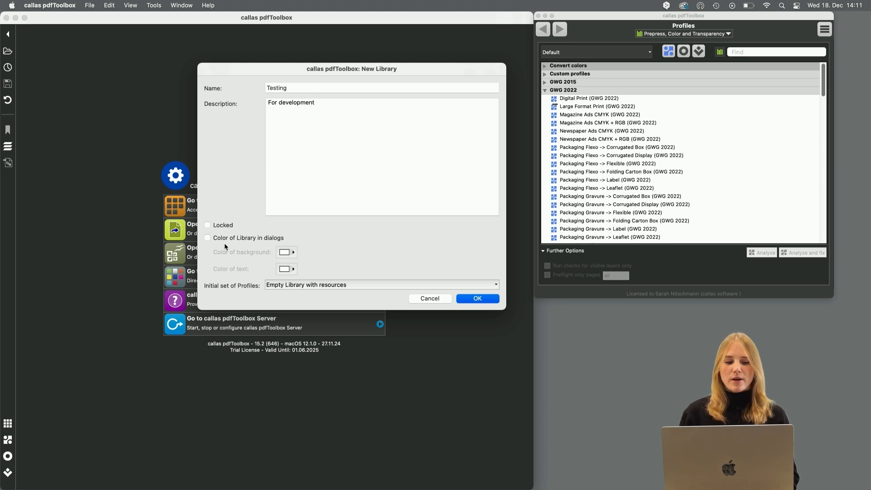
Enable the library color in dialogs, with a purple background and white text.
{"action": "left_click", "coordinate": [208, 239]}
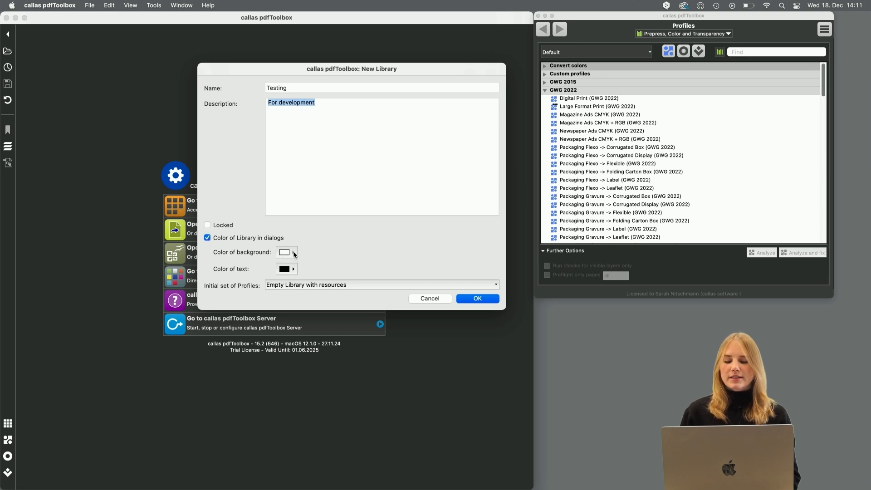
{"action": "left_click", "coordinate": [294, 254]}
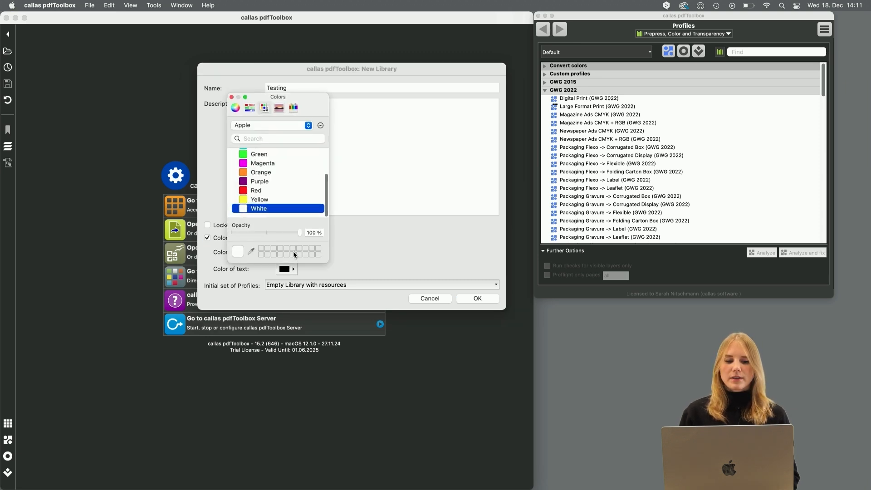
{"action": "left_click", "coordinate": [265, 183]}
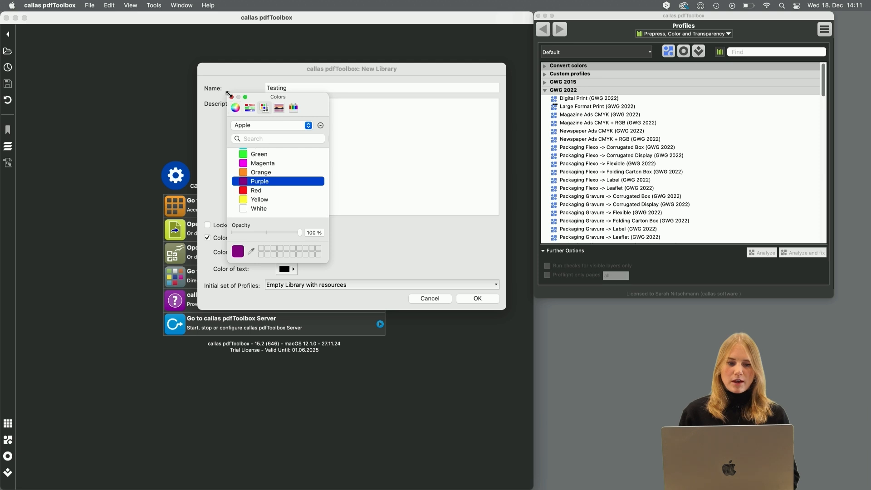
{"action": "left_click", "coordinate": [231, 97]}
{"action": "left_click", "coordinate": [294, 269]}
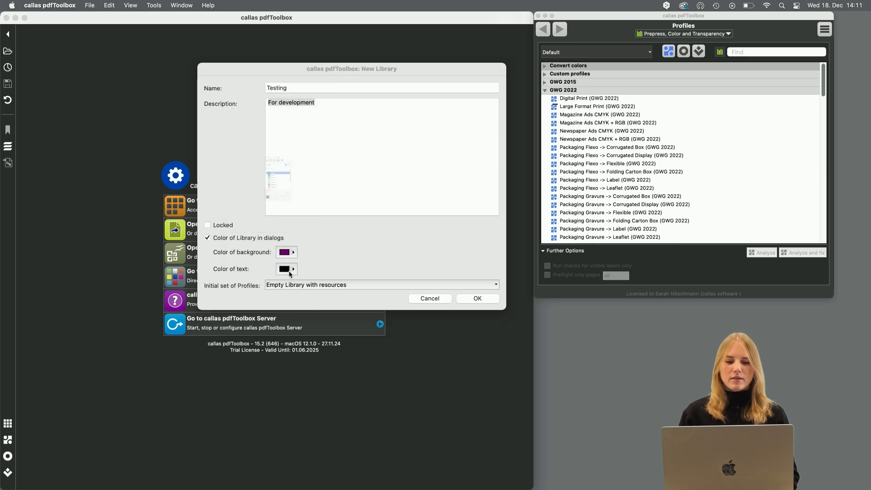
{"action": "scroll", "coordinate": [276, 195], "scroll_direction": "down", "scroll_amount": 3}
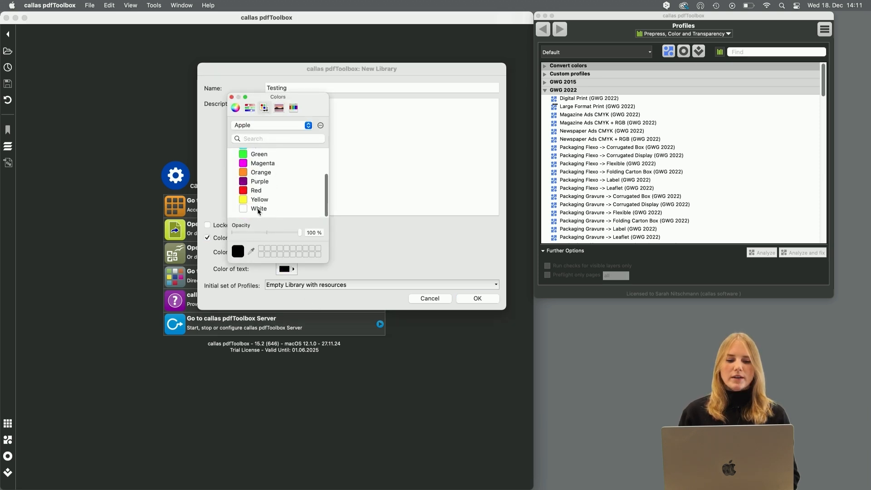
{"action": "left_click", "coordinate": [273, 209]}
{"action": "left_click", "coordinate": [231, 98]}
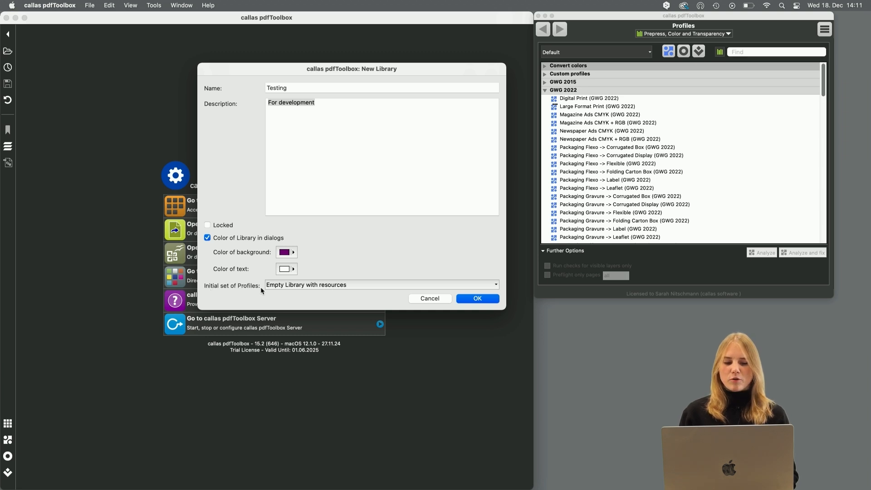
Choose "Empty Library with resources" as the initial set of profiles and create the library.
{"action": "left_click", "coordinate": [481, 285]}
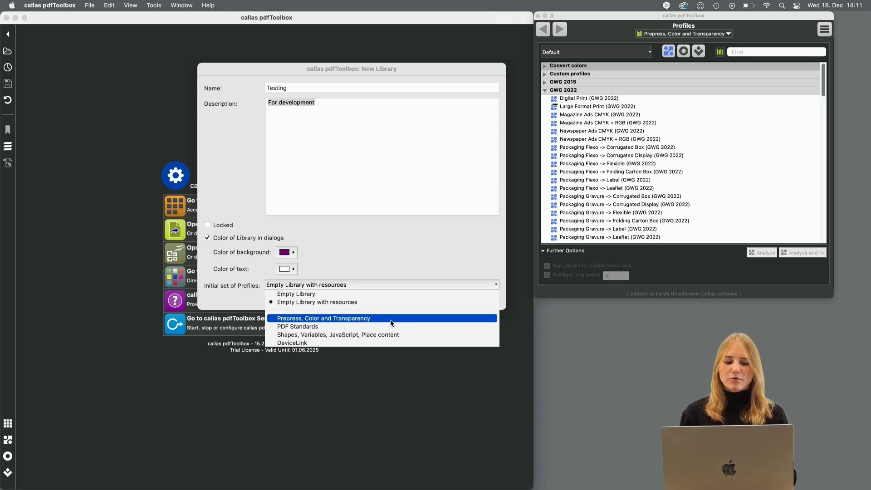
{"action": "left_click", "coordinate": [303, 302]}
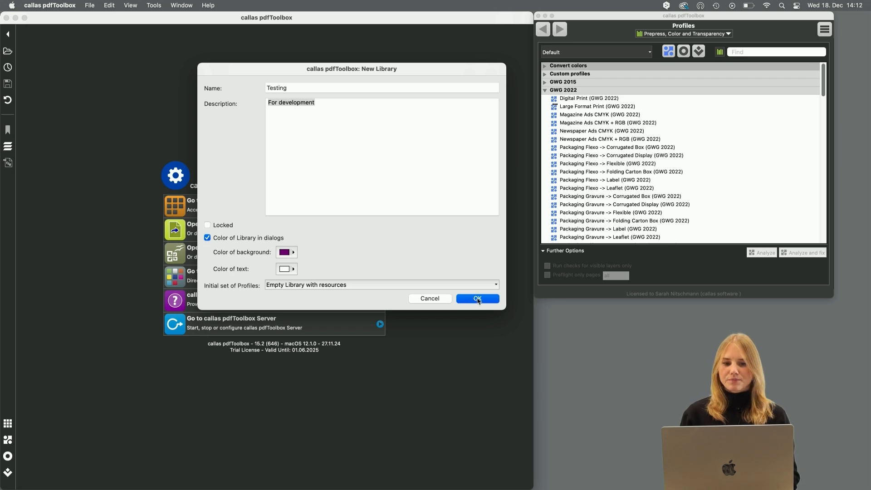
{"action": "left_click", "coordinate": [478, 300]}
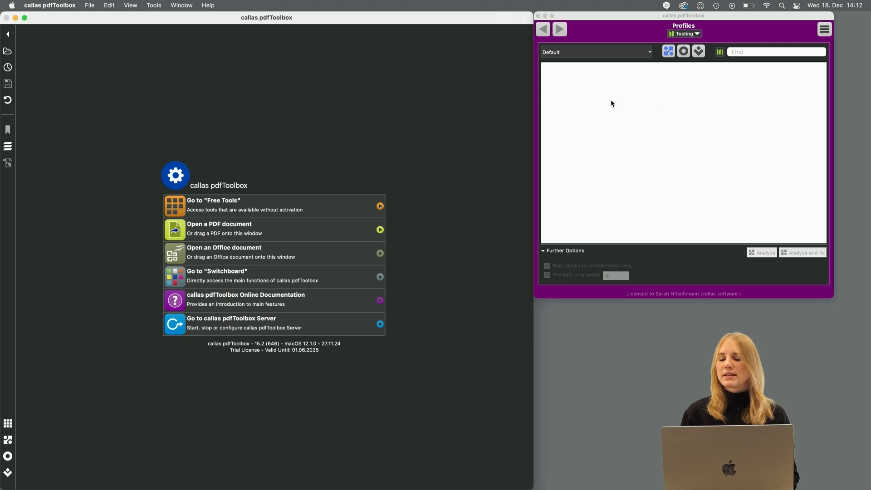
Look through the Testing library's checks and fixups, finishing on its profiles.
{"action": "left_click", "coordinate": [684, 51]}
{"action": "left_click", "coordinate": [700, 51]}
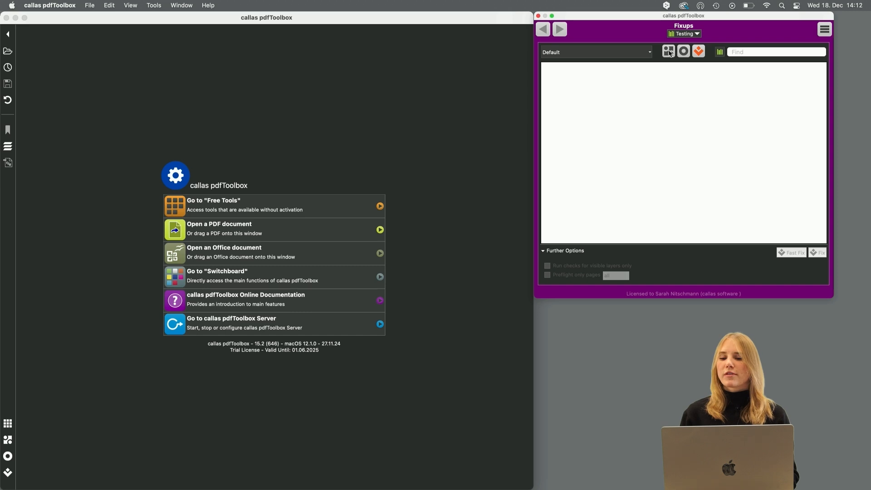
{"action": "left_click", "coordinate": [669, 51]}
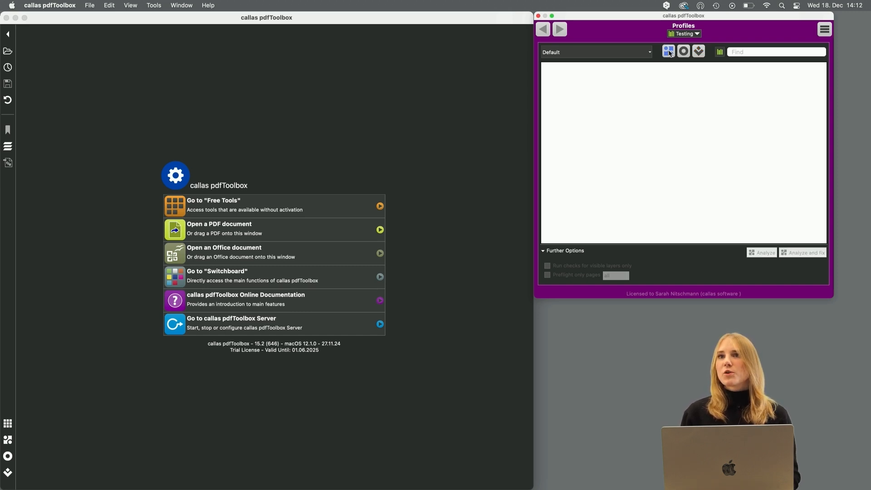
Copy the checks "Text is smaller than 5 pt" through "Text size of headings" from Prepress, Color and Transparency into Testing, and save all changes.
{"action": "left_click", "coordinate": [698, 35]}
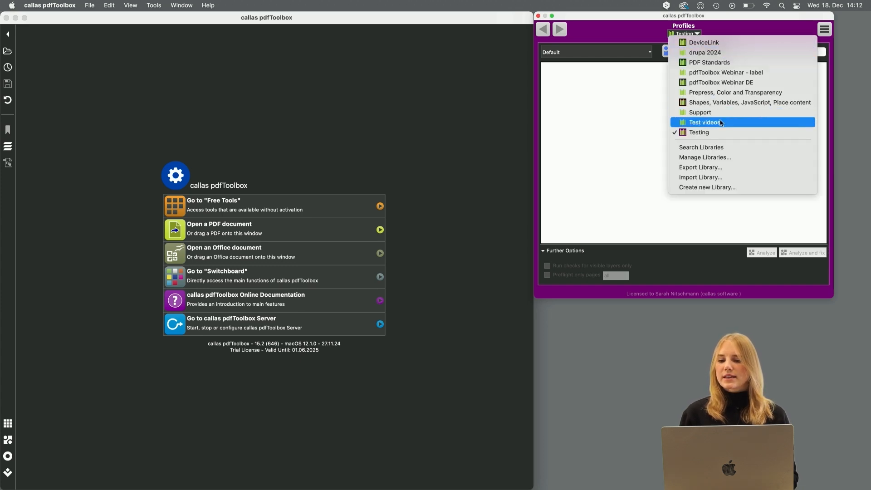
{"action": "left_click", "coordinate": [704, 158]}
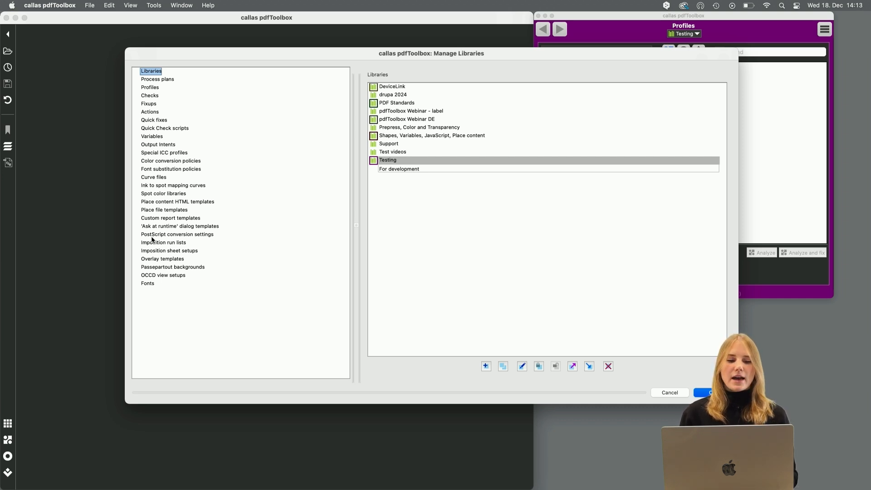
{"action": "left_click", "coordinate": [152, 97]}
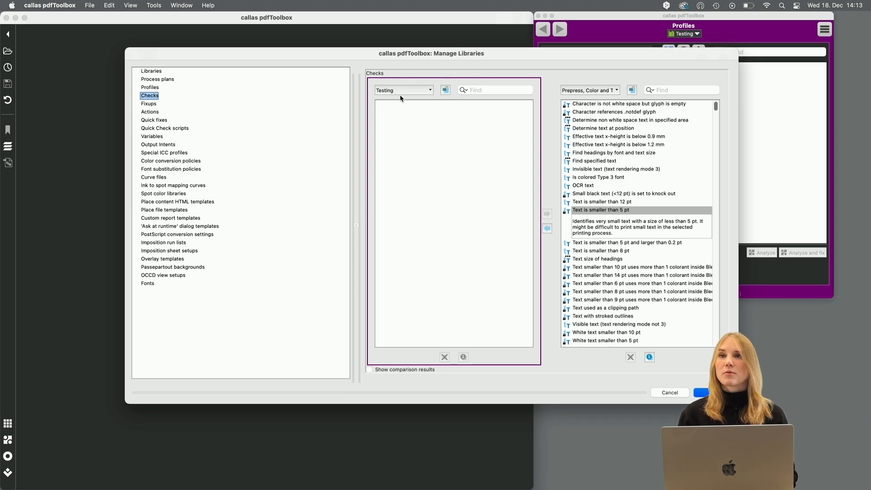
{"action": "left_click", "coordinate": [603, 91]}
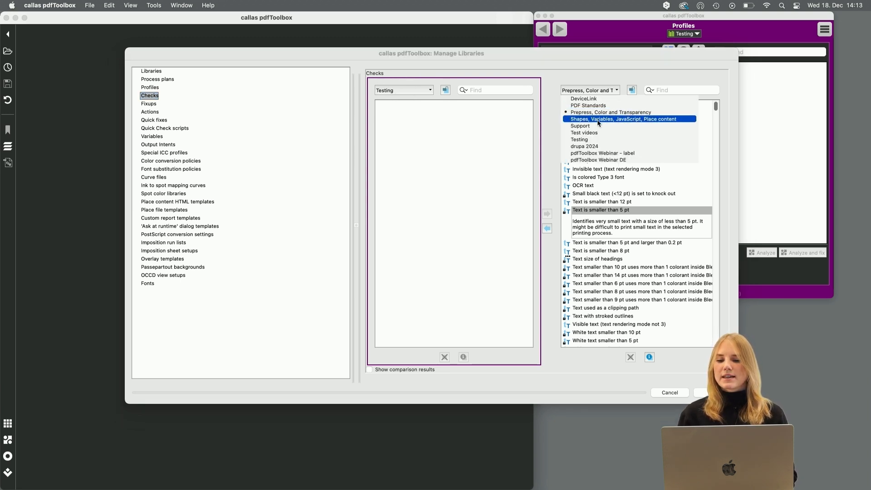
{"action": "left_click", "coordinate": [591, 75]}
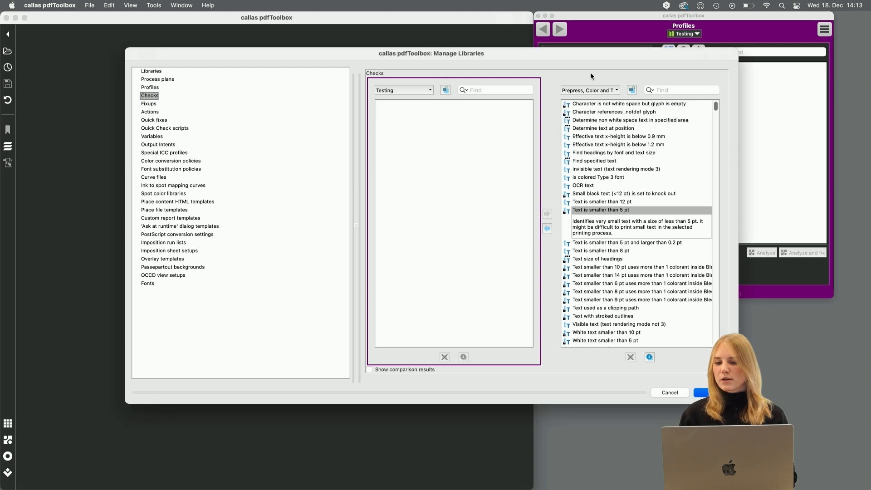
{"action": "left_click", "coordinate": [606, 211]}
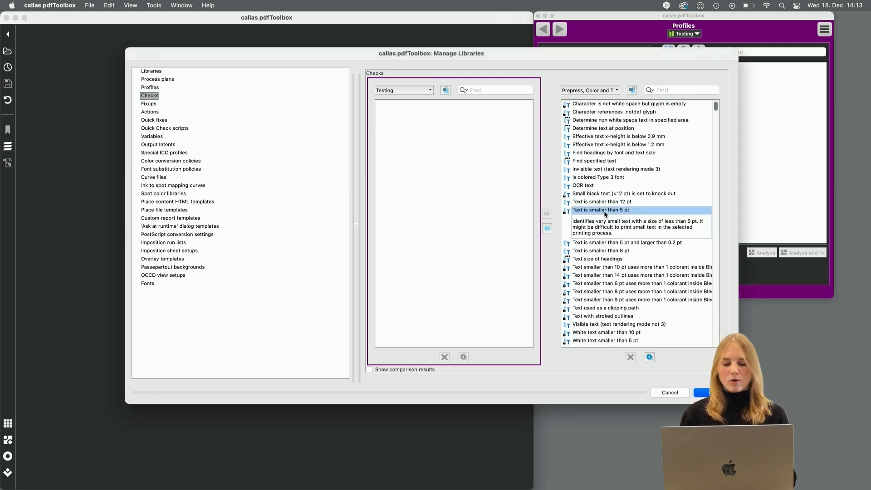
{"action": "left_click", "coordinate": [605, 259], "text": "shift"}
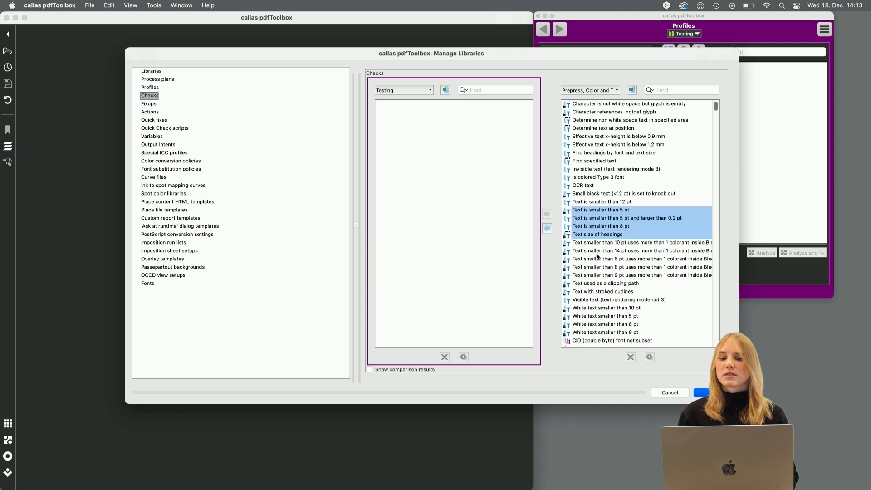
{"action": "left_click", "coordinate": [547, 228]}
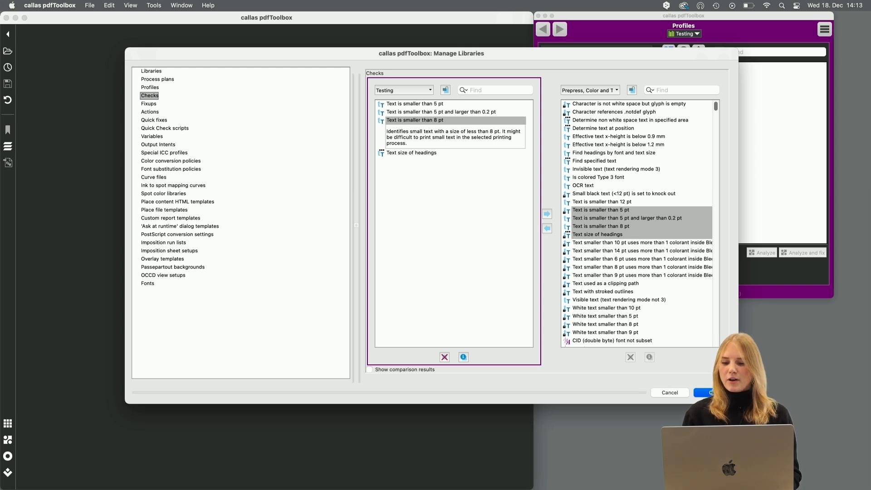
{"action": "left_click", "coordinate": [713, 393]}
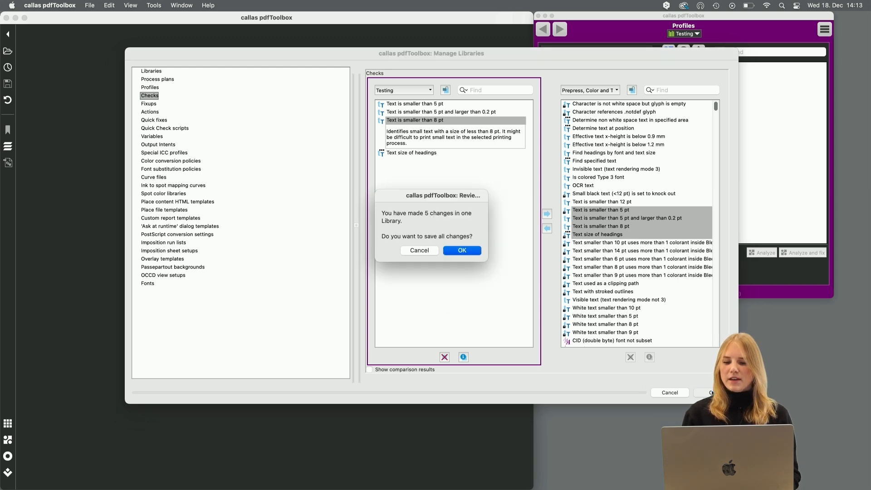
{"action": "left_click", "coordinate": [462, 254]}
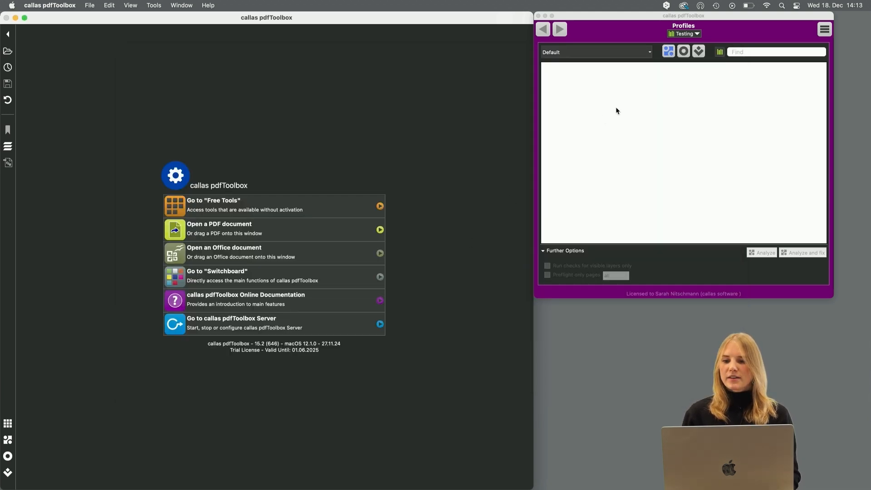
Examine the list of checks in the Testing library.
{"action": "left_click", "coordinate": [684, 52]}
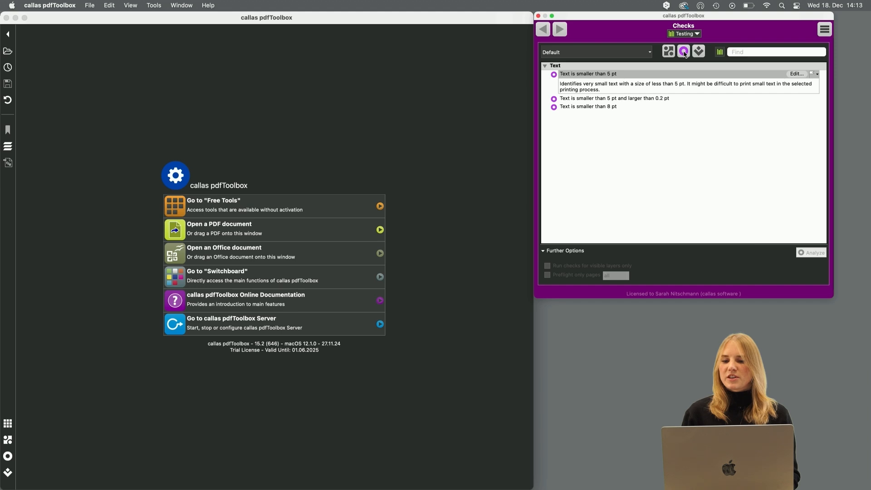
{"action": "left_click", "coordinate": [647, 160]}
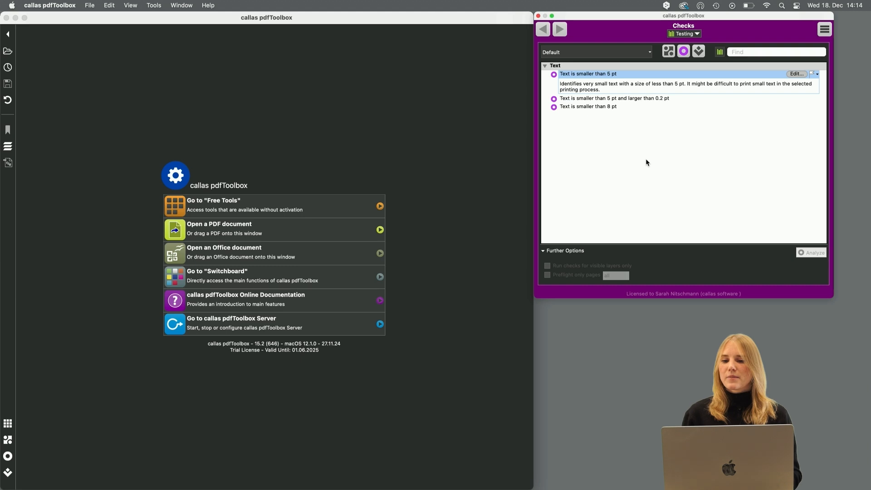
Search the Testing library's profiles for "Gray".
{"action": "left_click", "coordinate": [669, 51]}
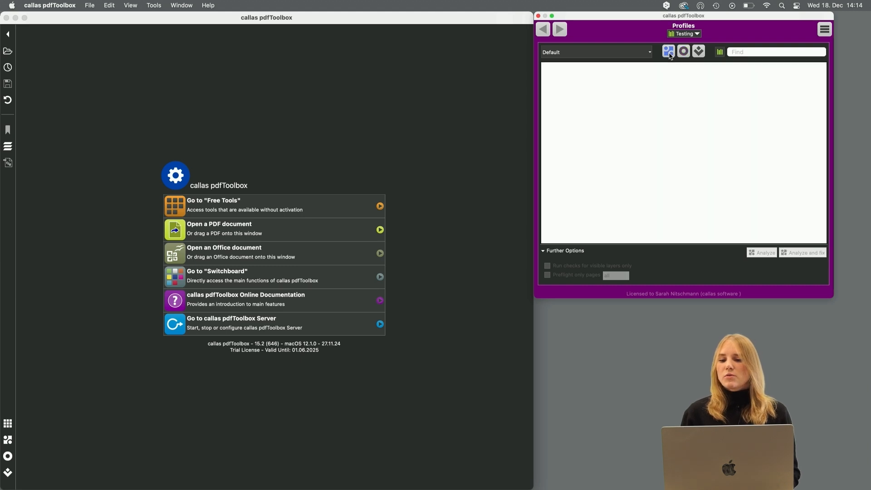
{"action": "left_click", "coordinate": [743, 52]}
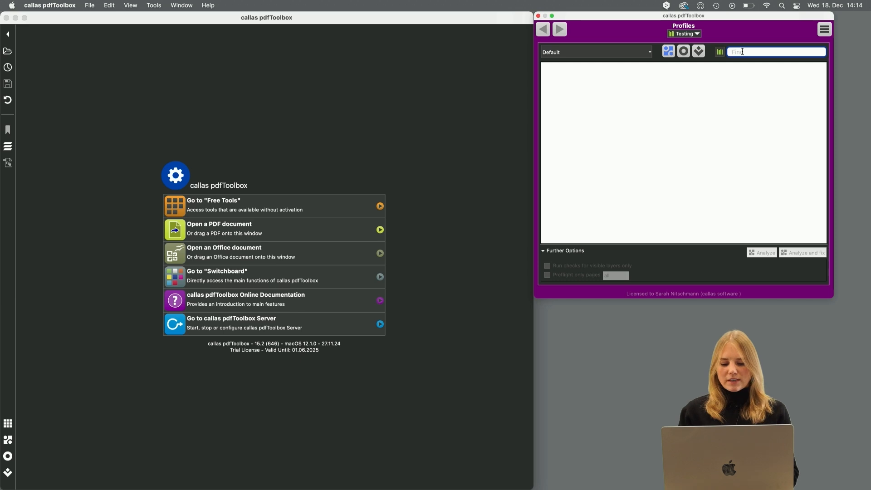
{"action": "type", "text": "Gray"}
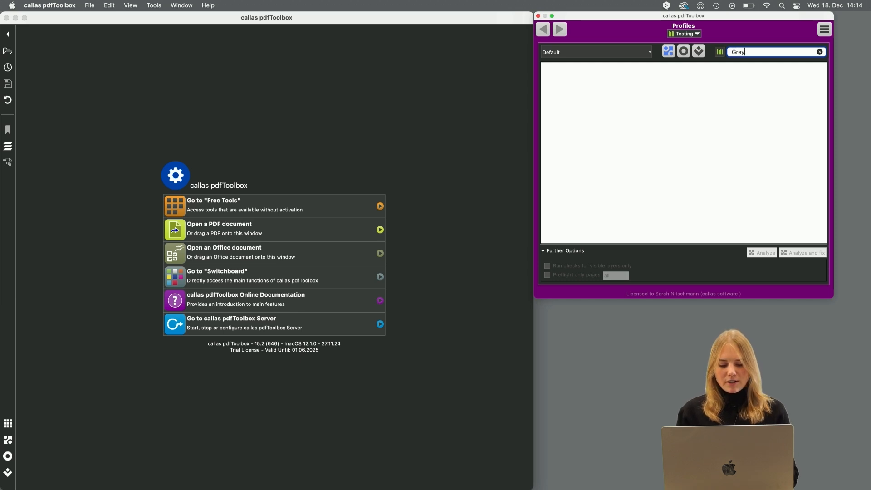
Complete the profile search term as "Grayscale" and extend the search to all libraries.
{"action": "type", "text": "scale"}
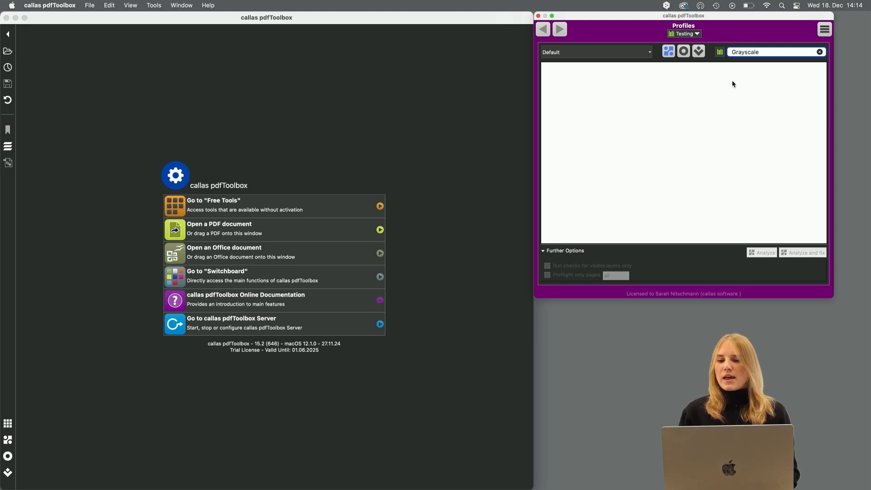
{"action": "left_click", "coordinate": [722, 54]}
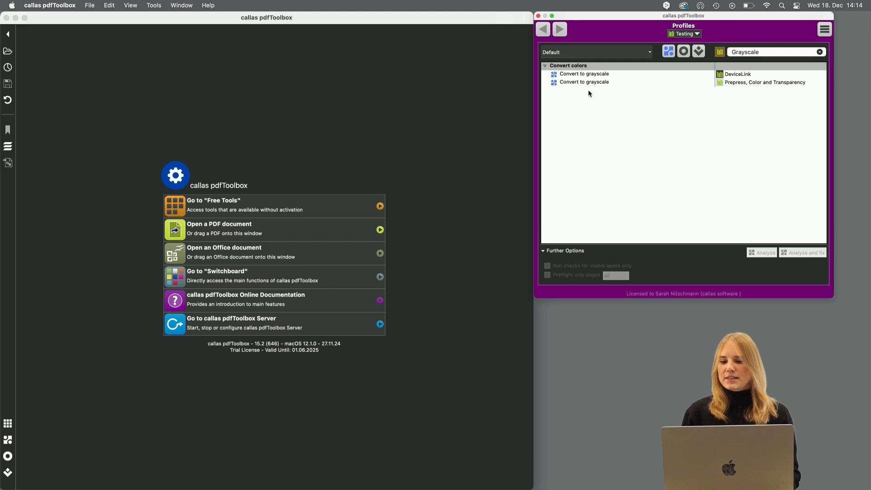
Copy the DeviceLink library's "Convert to grayscale" profile into the Testing library, and limit the search to the current library again.
{"action": "left_click", "coordinate": [589, 74]}
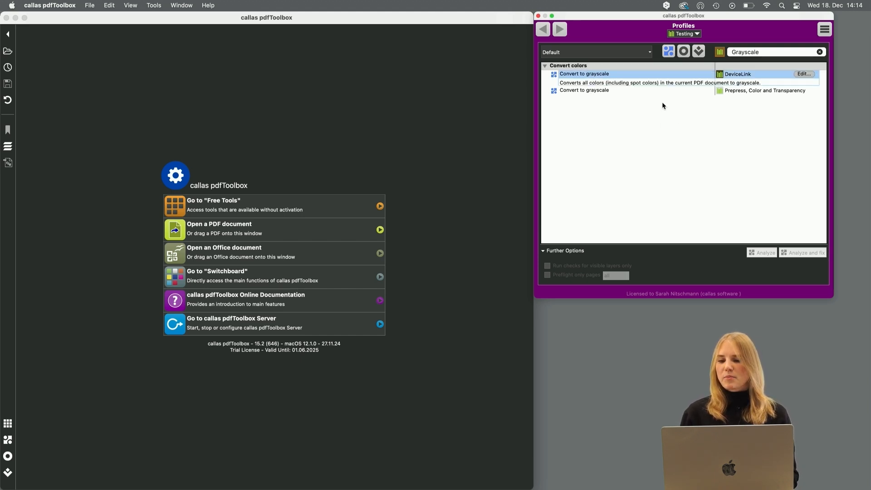
{"action": "left_click", "coordinate": [825, 30]}
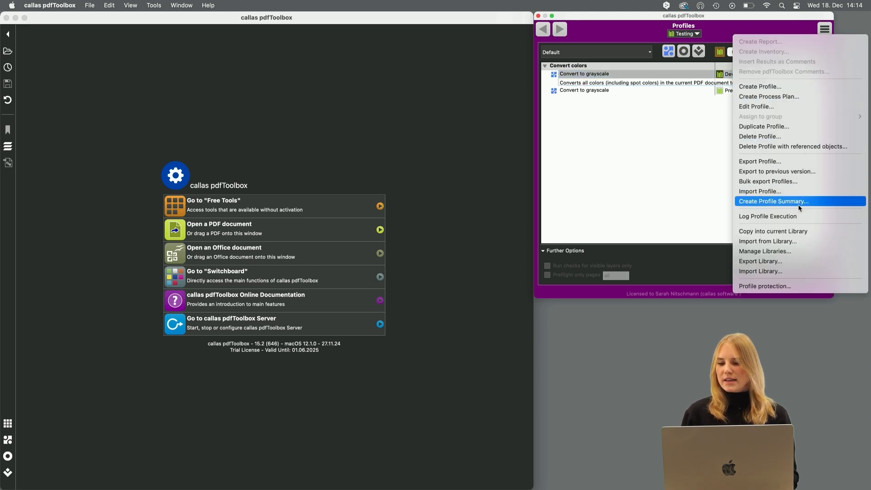
{"action": "left_click", "coordinate": [794, 233]}
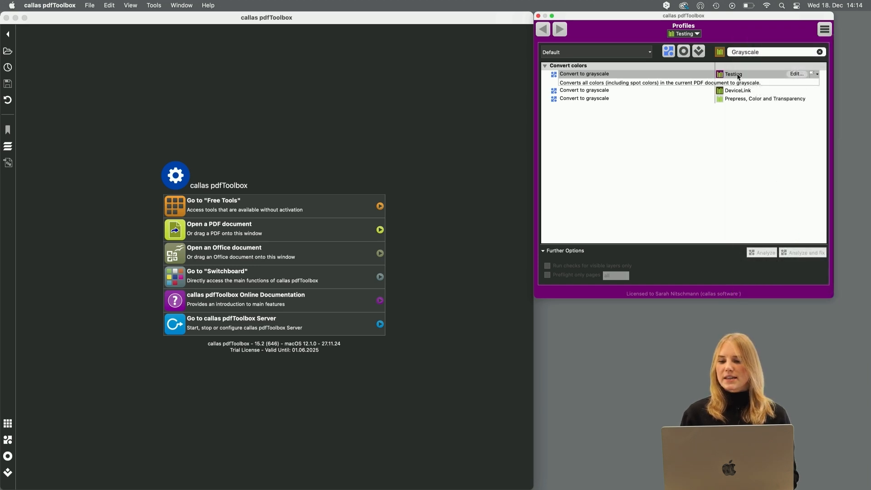
{"action": "left_click", "coordinate": [723, 54]}
{"action": "left_click", "coordinate": [725, 72]}
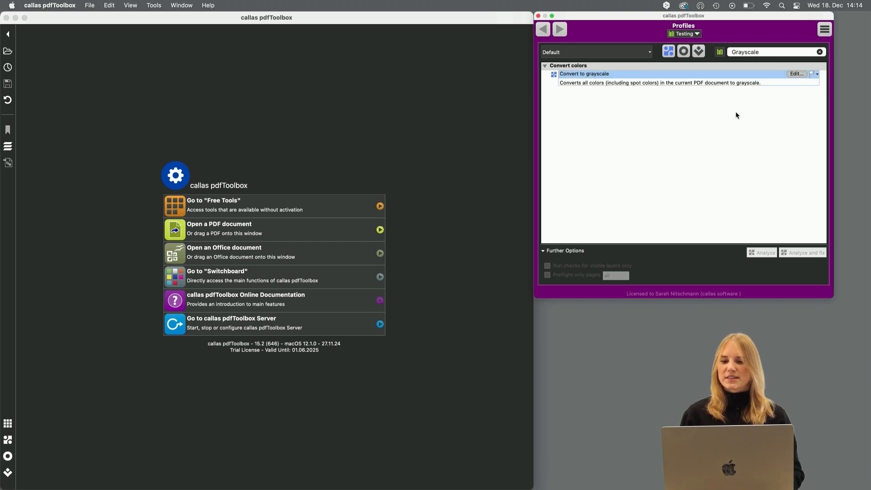